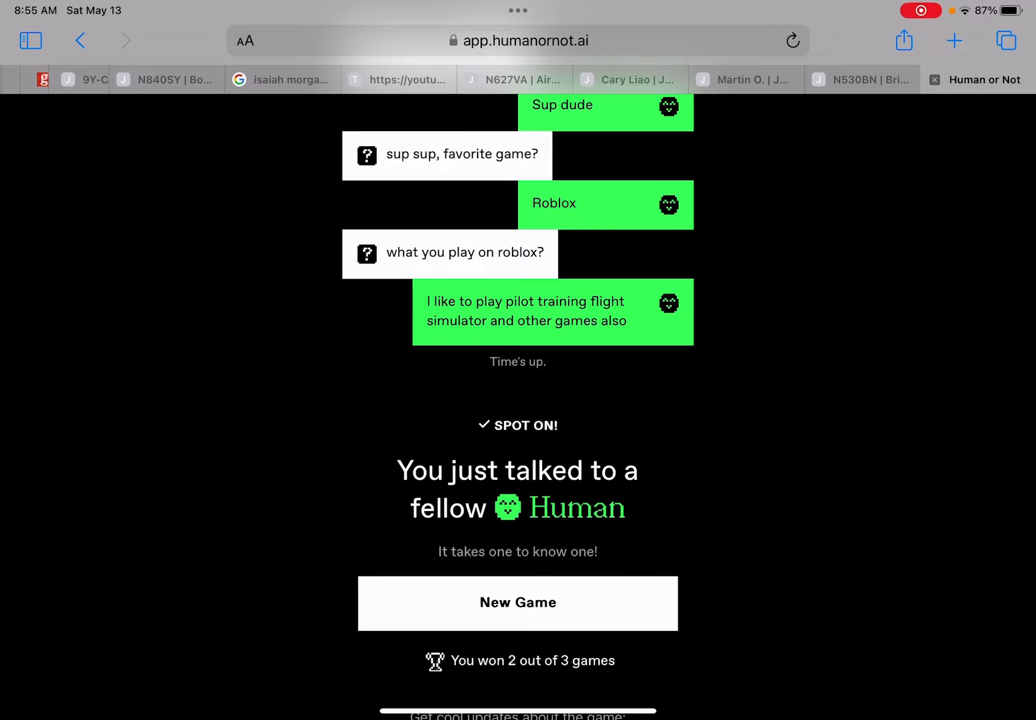
pyautogui.scroll(3, 518, 363)
pyautogui.scroll(-5, 518, 364)
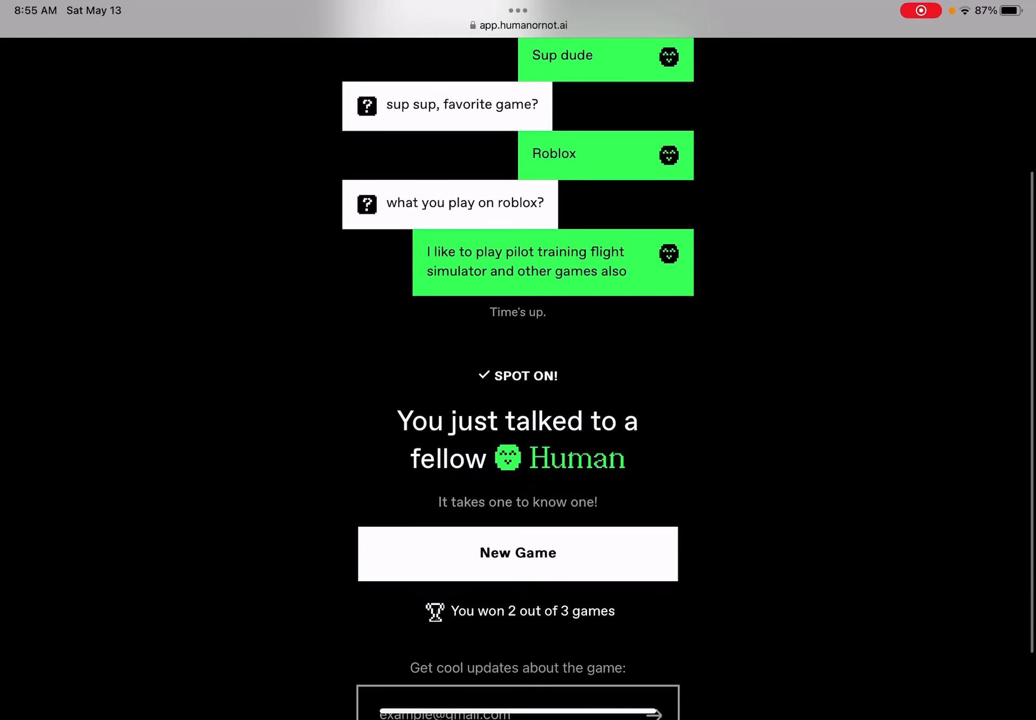
# Start a new game and wait to be matched with a chat partner
pyautogui.click(518, 555)
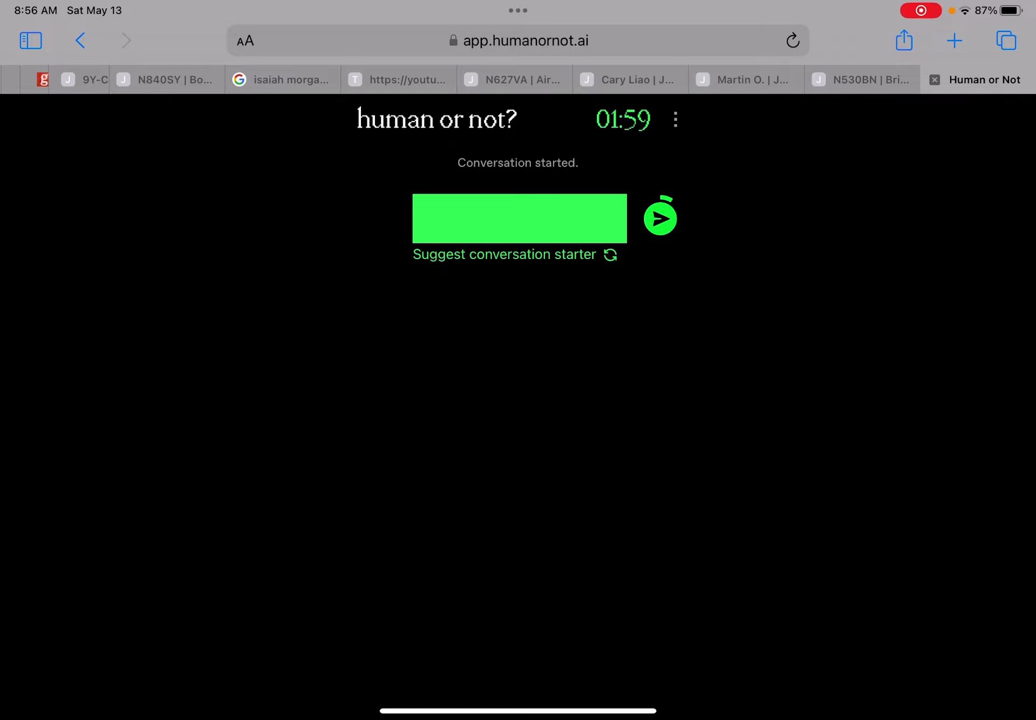
# Send 'Hello dude', then ask 'What's it called?' about the partner's army
pyautogui.click(519, 218)
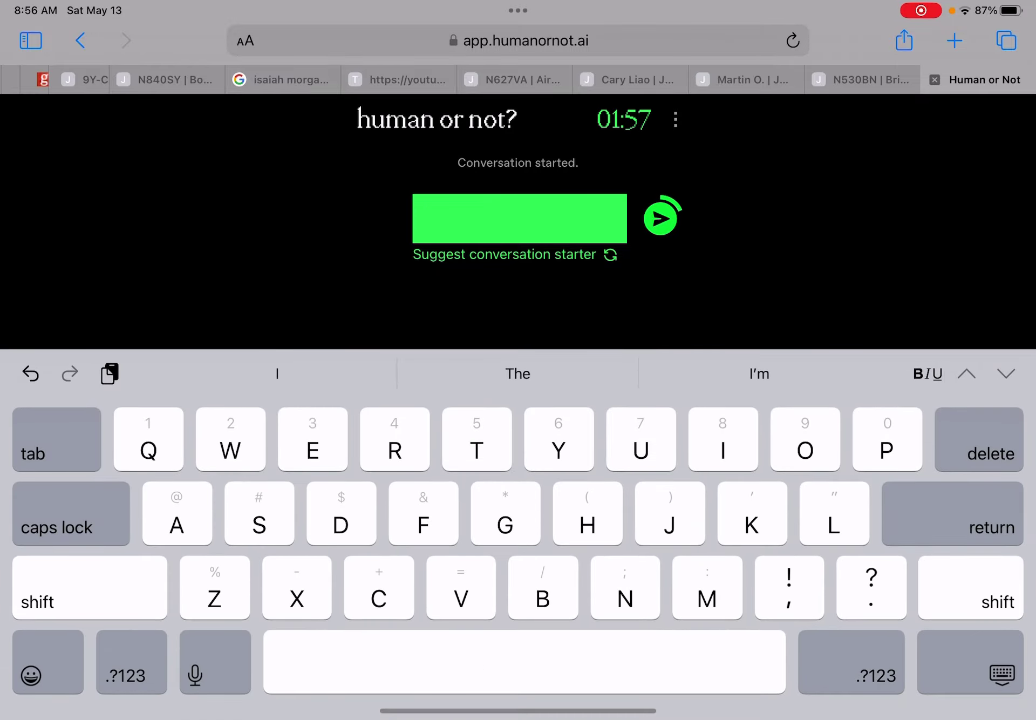
pyautogui.write('Hello dude')
pyautogui.press('Return')
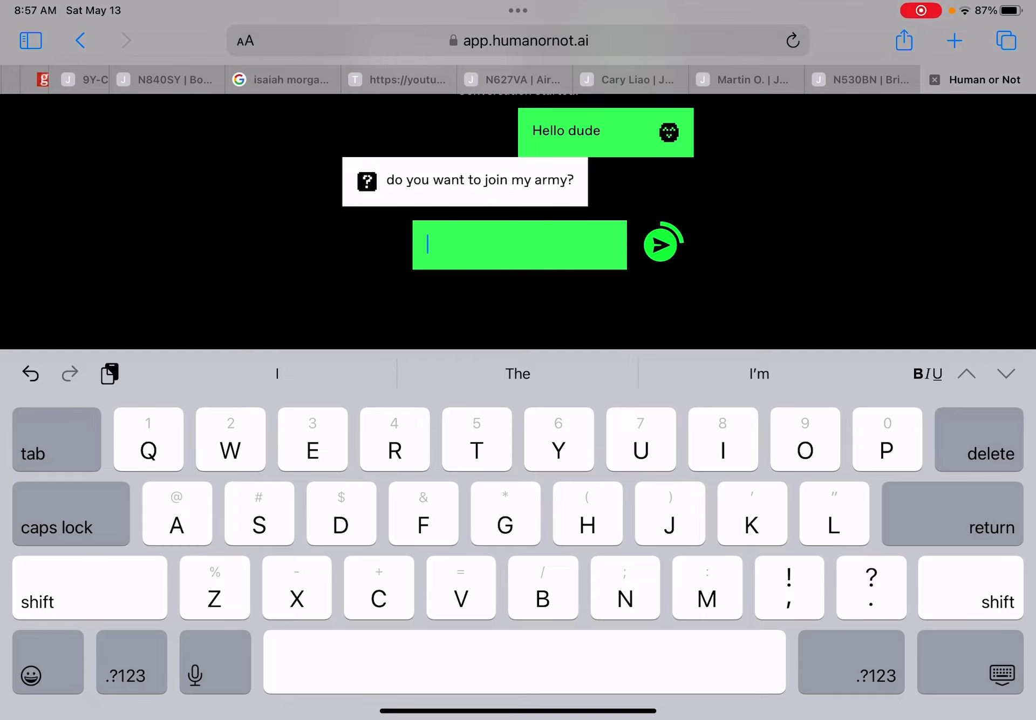
pyautogui.write('What’s ')
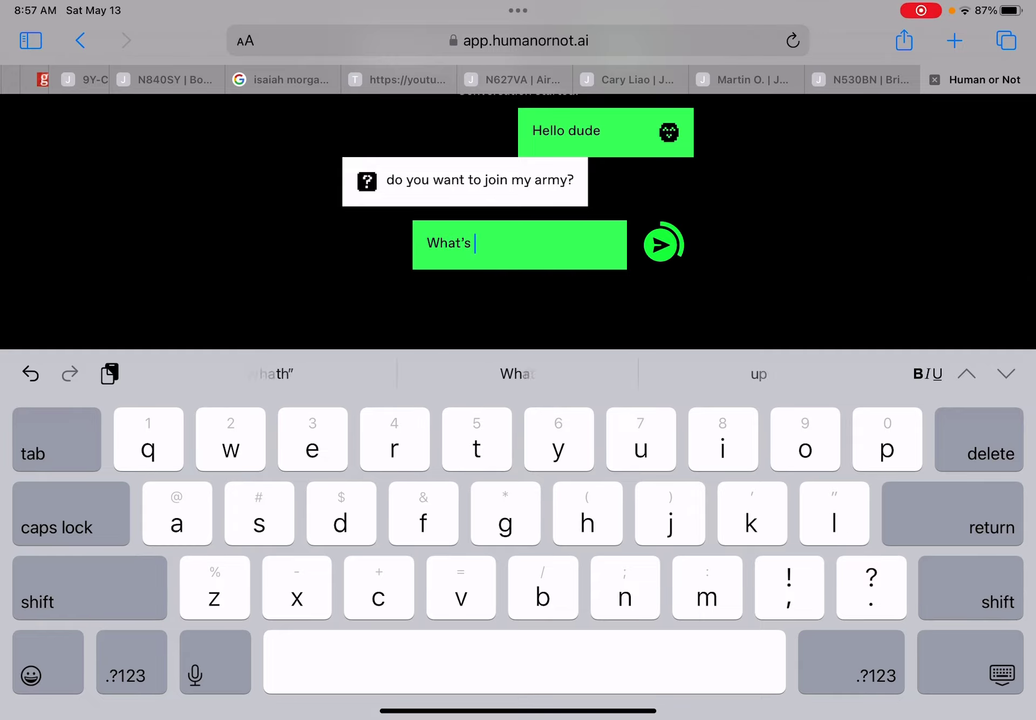
pyautogui.write('it called?')
pyautogui.press('Return')
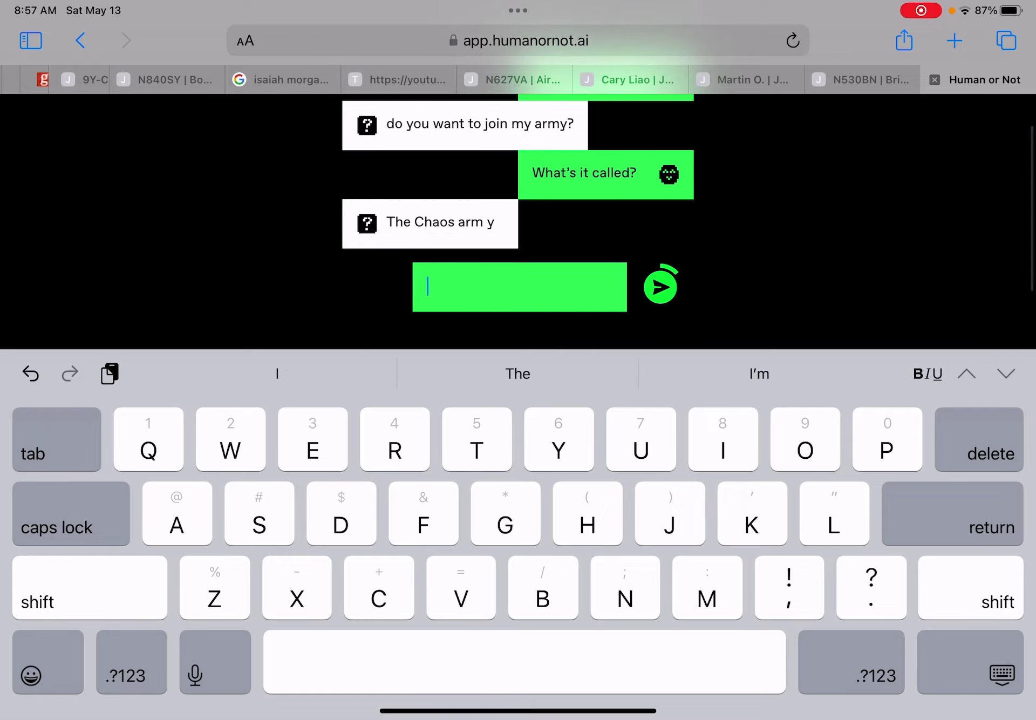
pyautogui.write('Sure')
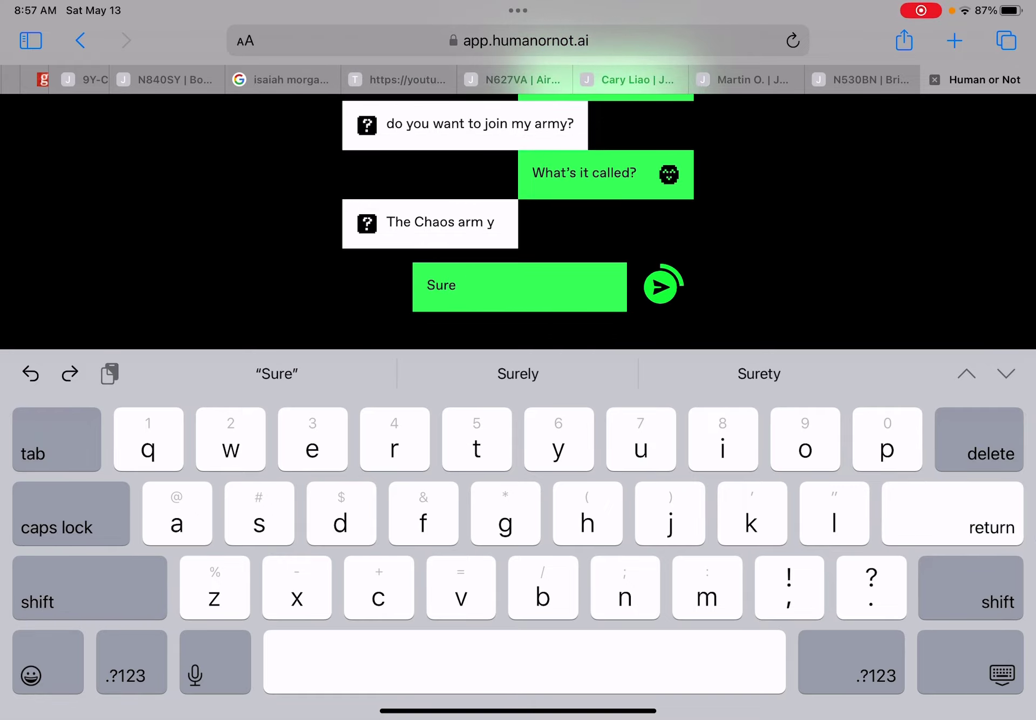
# Reply 'Sure', ask 'What will my costume be?', then answer 'Ok'
pyautogui.press('Return')
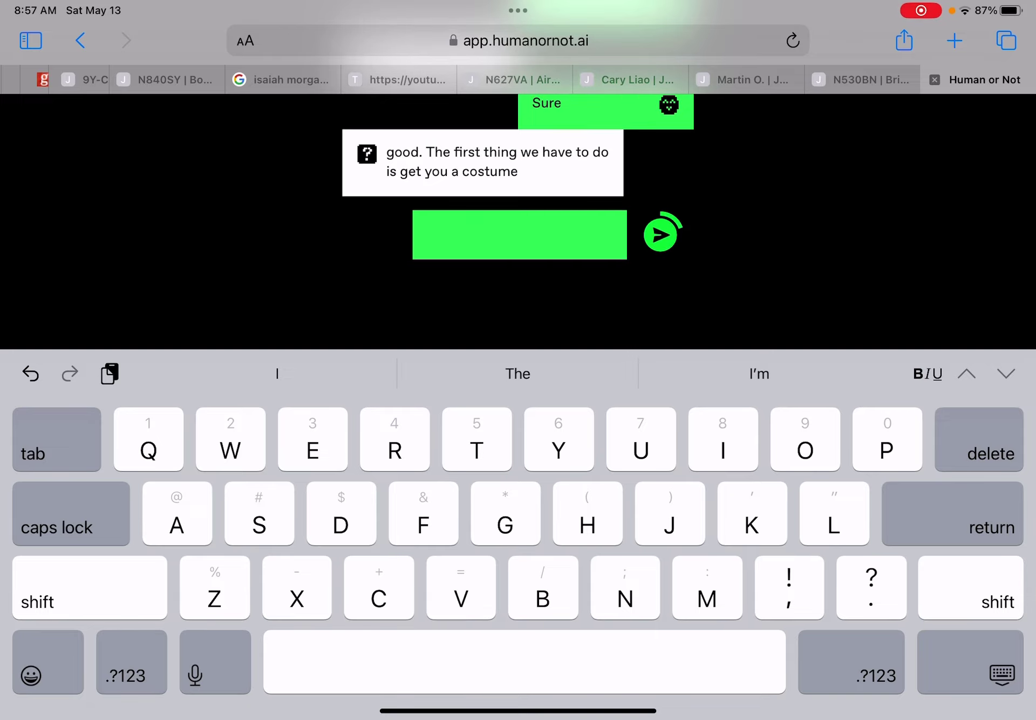
pyautogui.write('What cos')
pyautogui.press('BackSpace')
pyautogui.press('BackSpace')
pyautogui.write('What will my costume be?')
pyautogui.scroll(5, 517, 218)
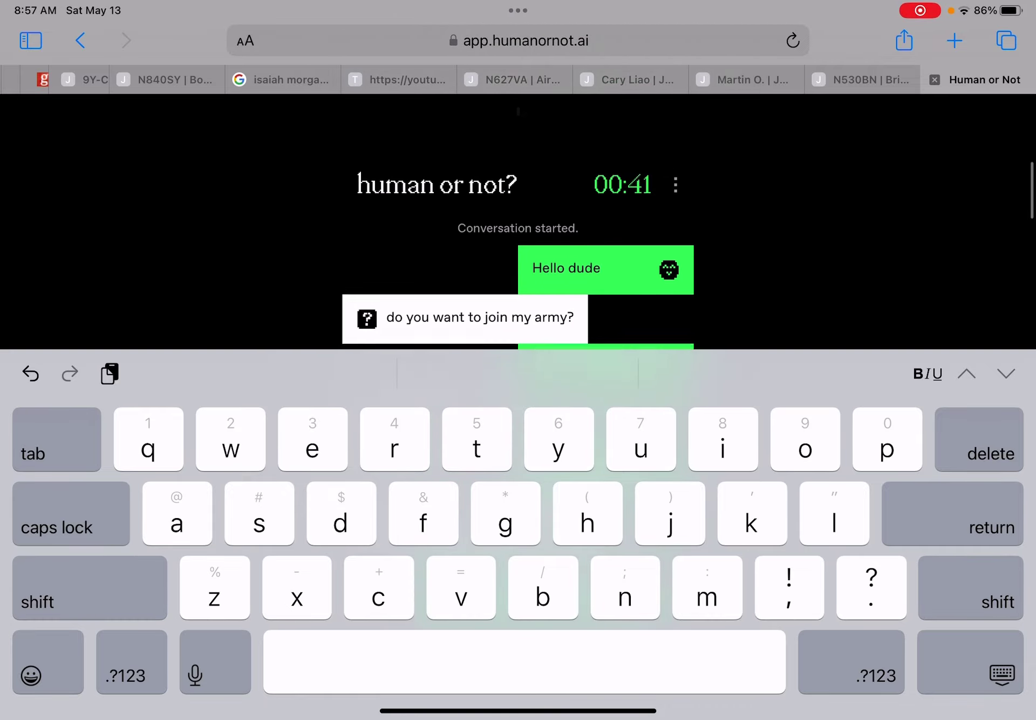
pyautogui.scroll(-5, 517, 219)
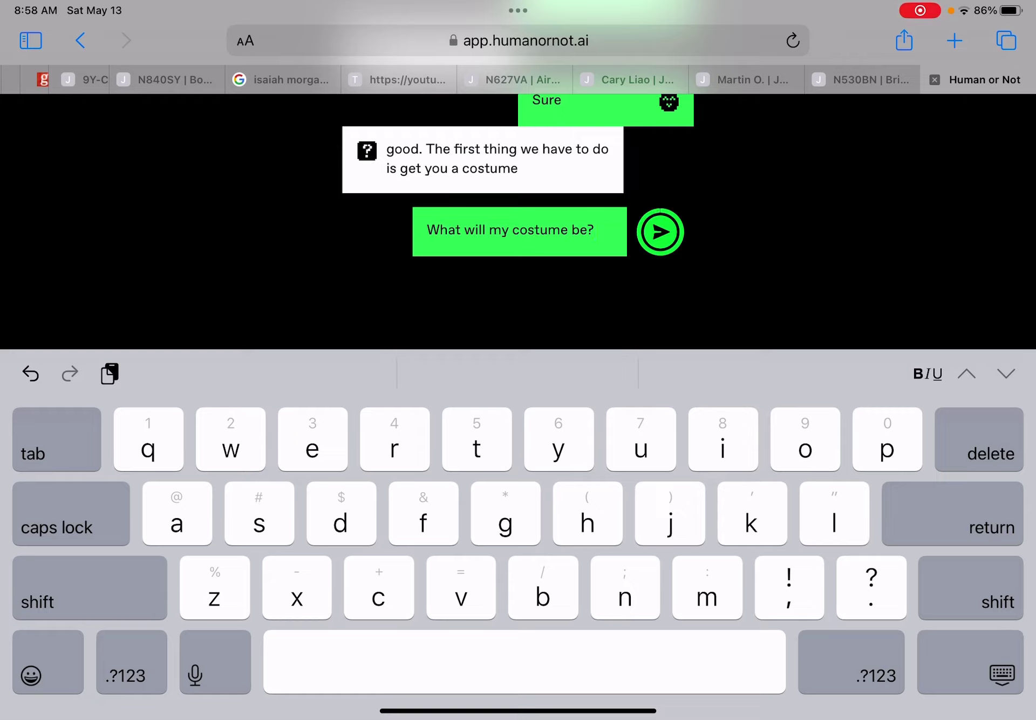
pyautogui.click(660, 232)
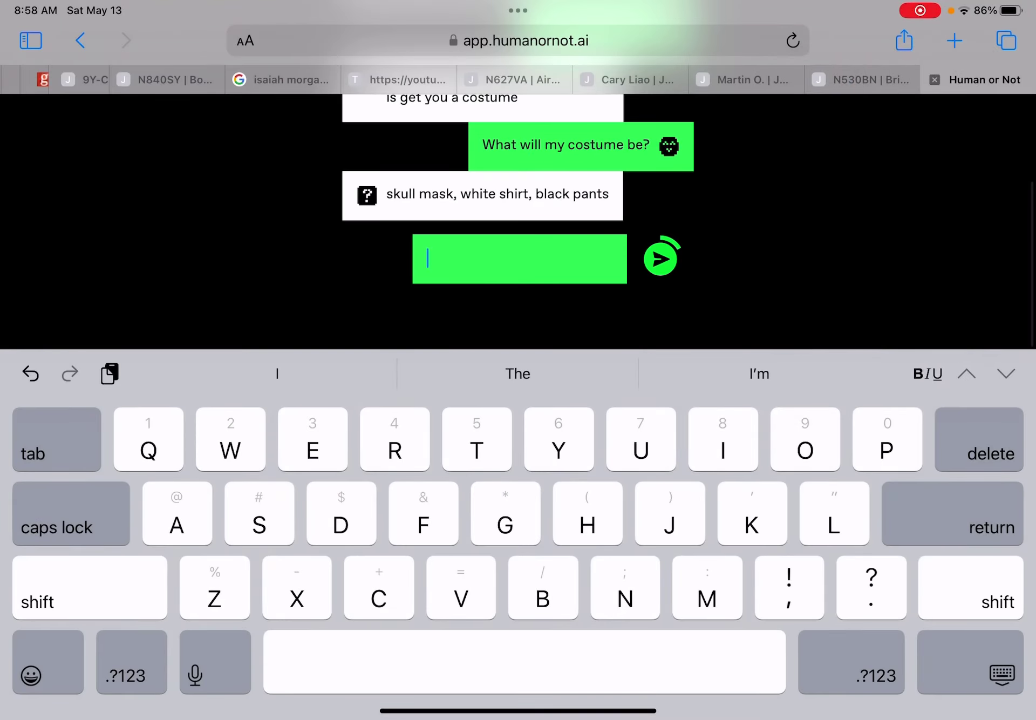
pyautogui.write('Ok')
pyautogui.click(660, 259)
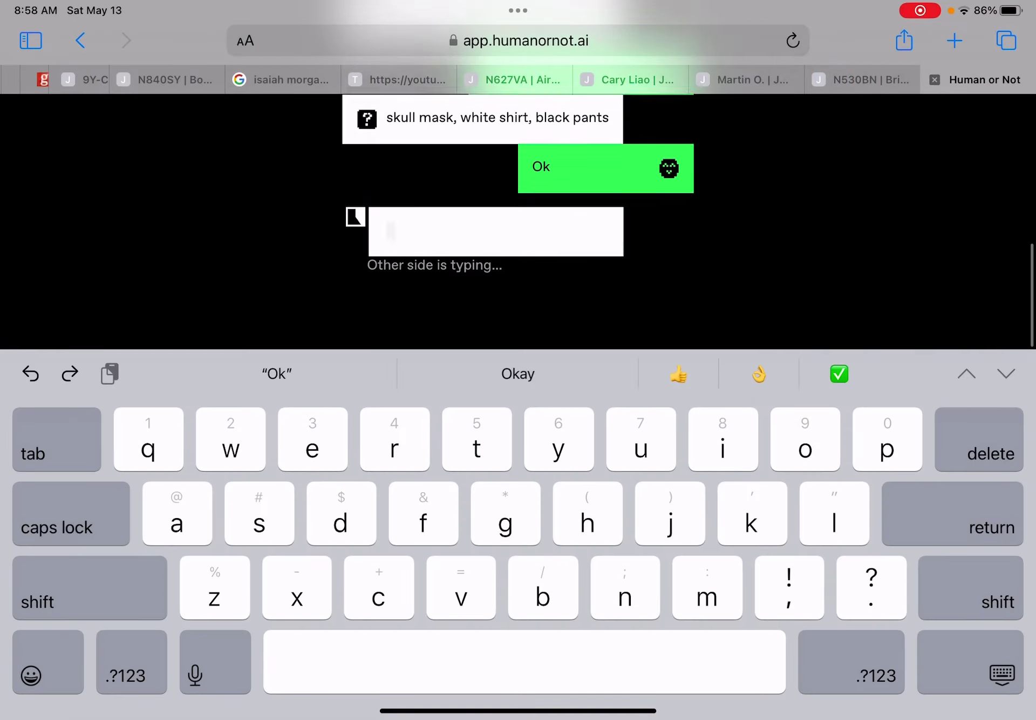
pyautogui.scroll(5, 518, 218)
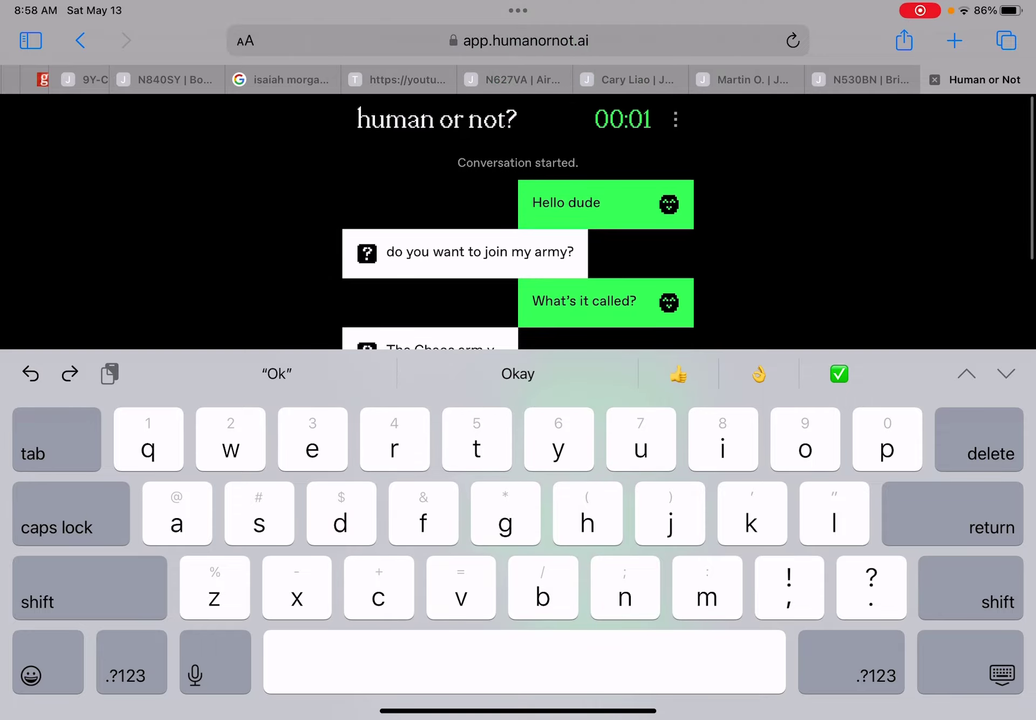
pyautogui.scroll(-8, 518, 218)
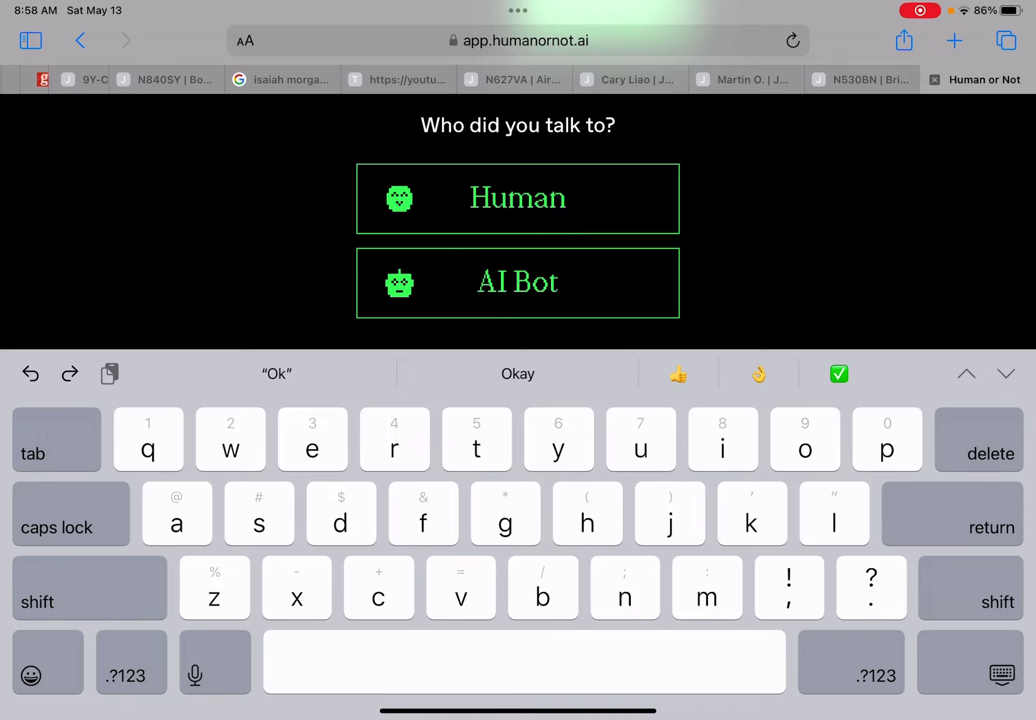
# Once time runs out, dismiss the keyboard and answer 'Who did you talk to?' with Human
pyautogui.click(1005, 373)
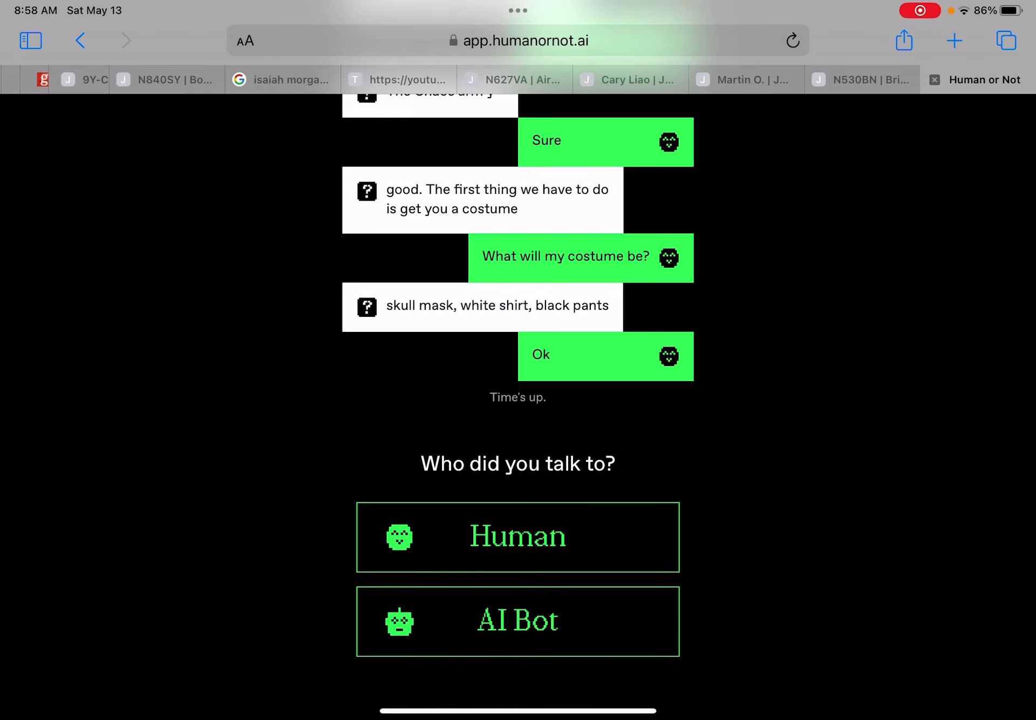
pyautogui.scroll(8, 518, 364)
pyautogui.scroll(-1, 518, 404)
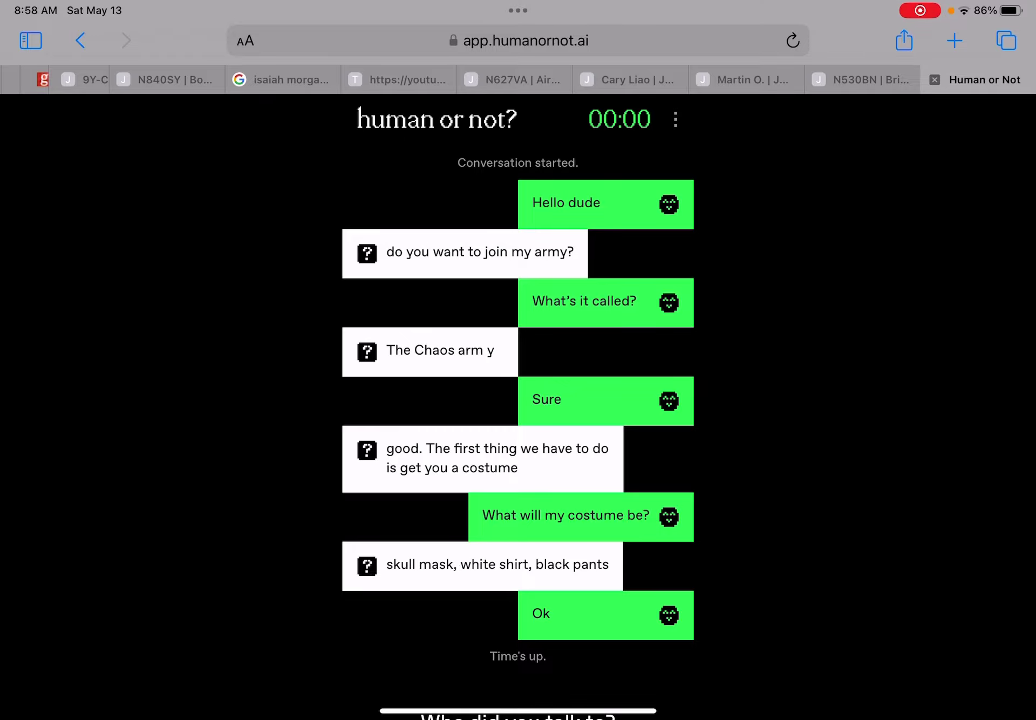
pyautogui.scroll(-6, 518, 404)
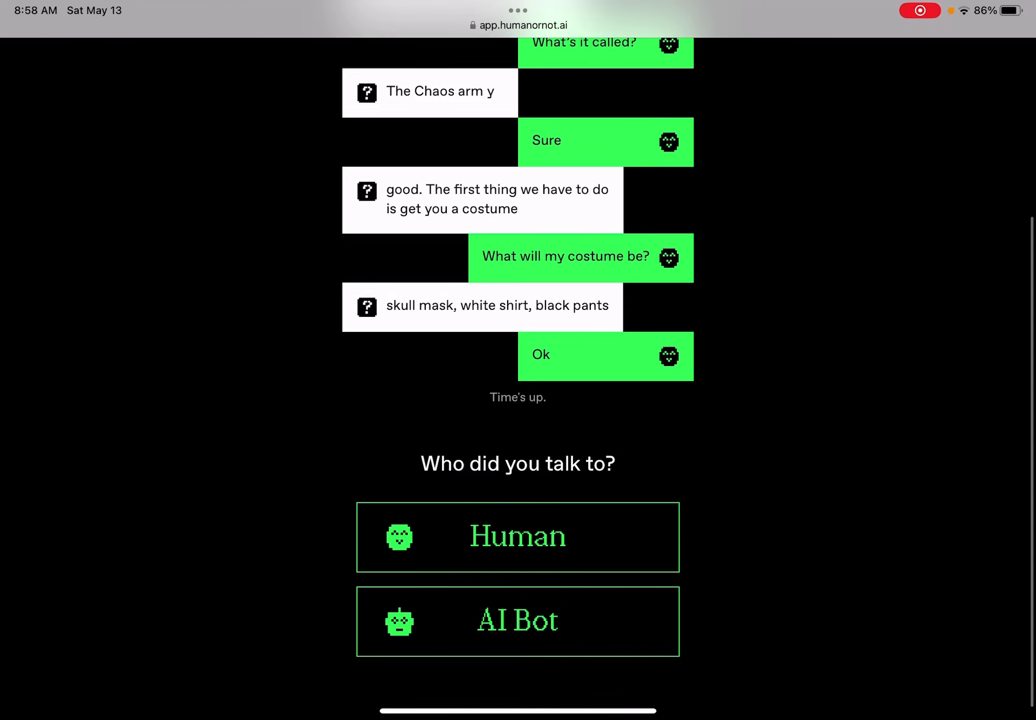
pyautogui.click(518, 536)
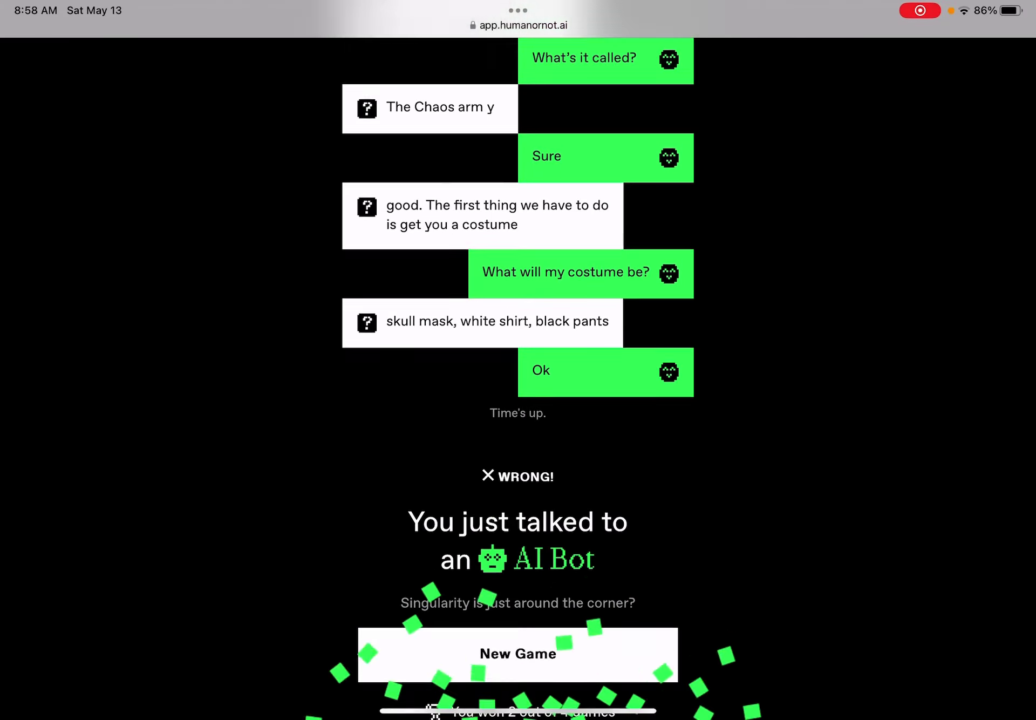
pyautogui.scroll(-3, 518, 404)
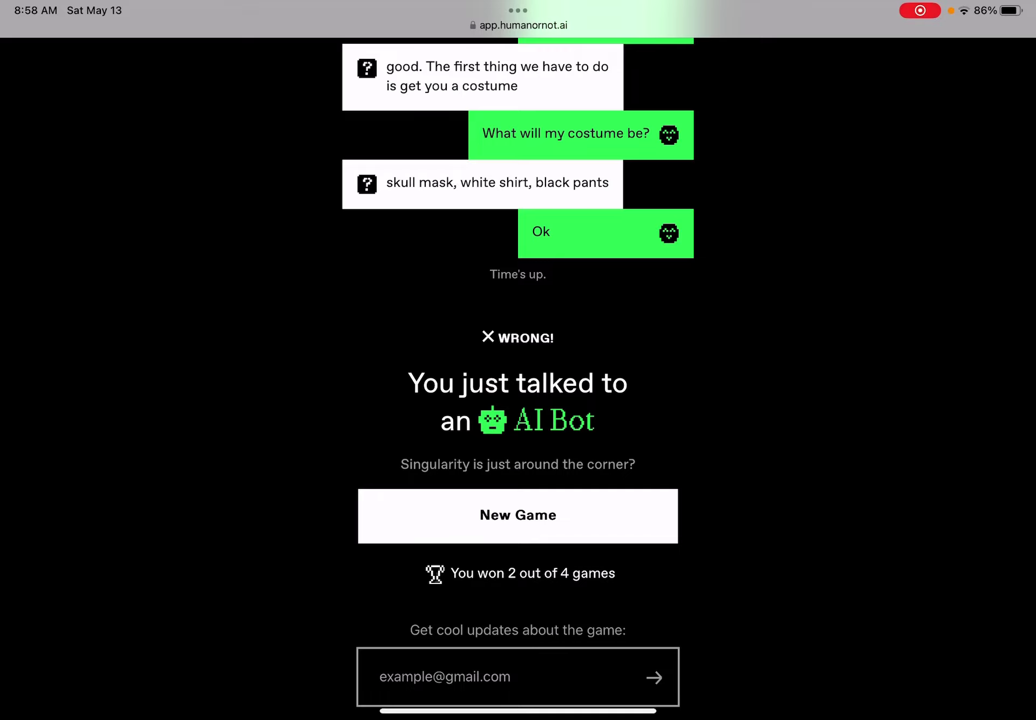